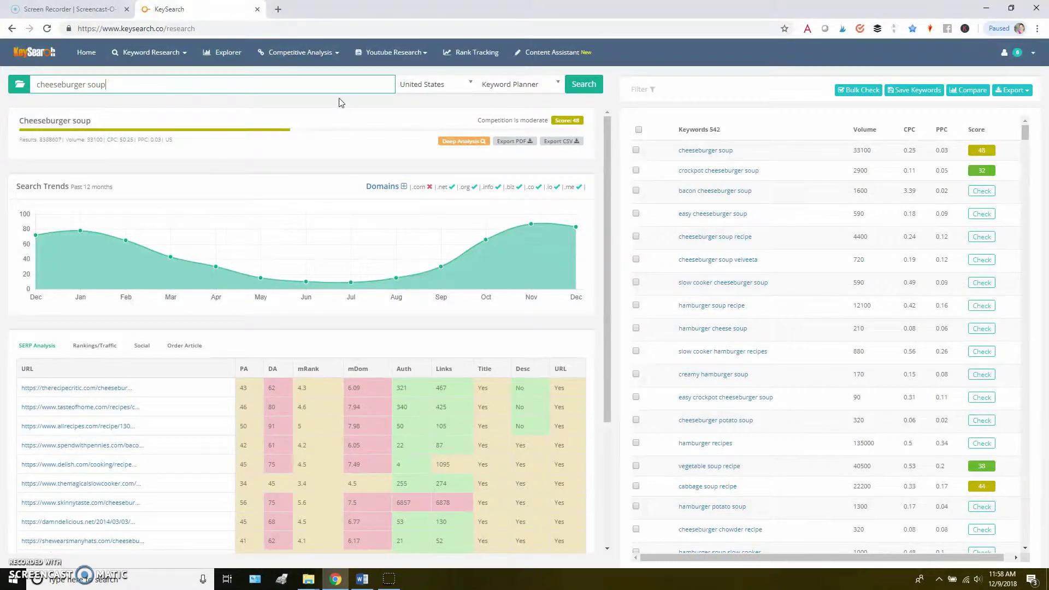
click(251, 87)
drag(145, 86, 36, 84)
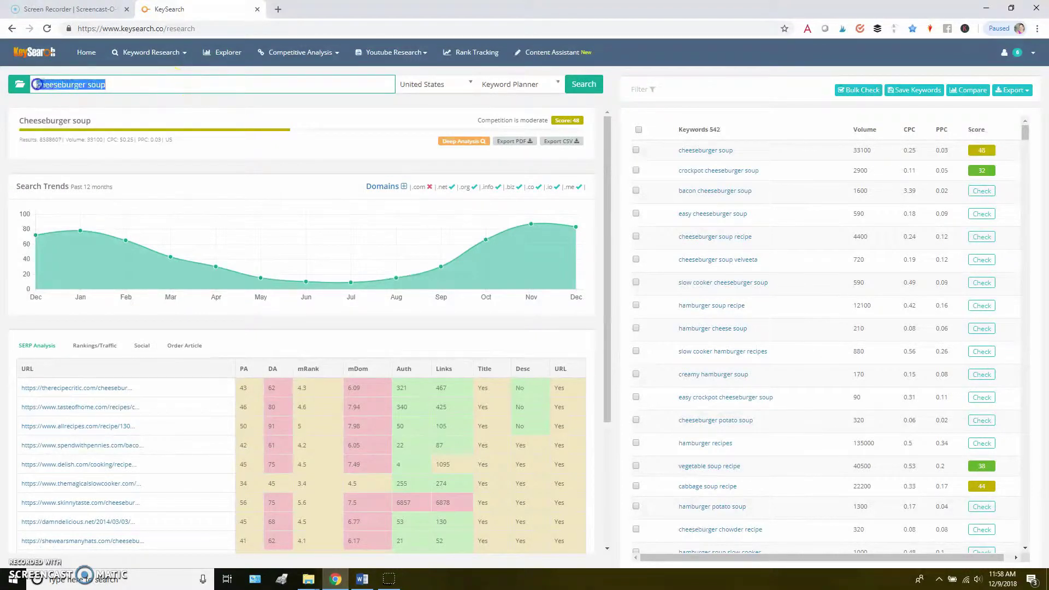
click(128, 86)
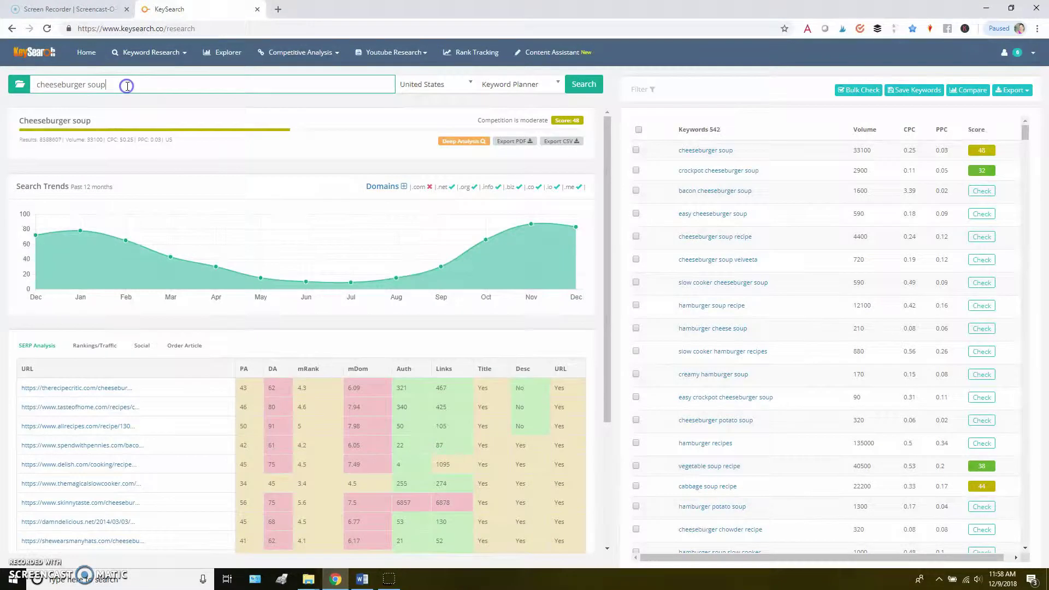
click(584, 85)
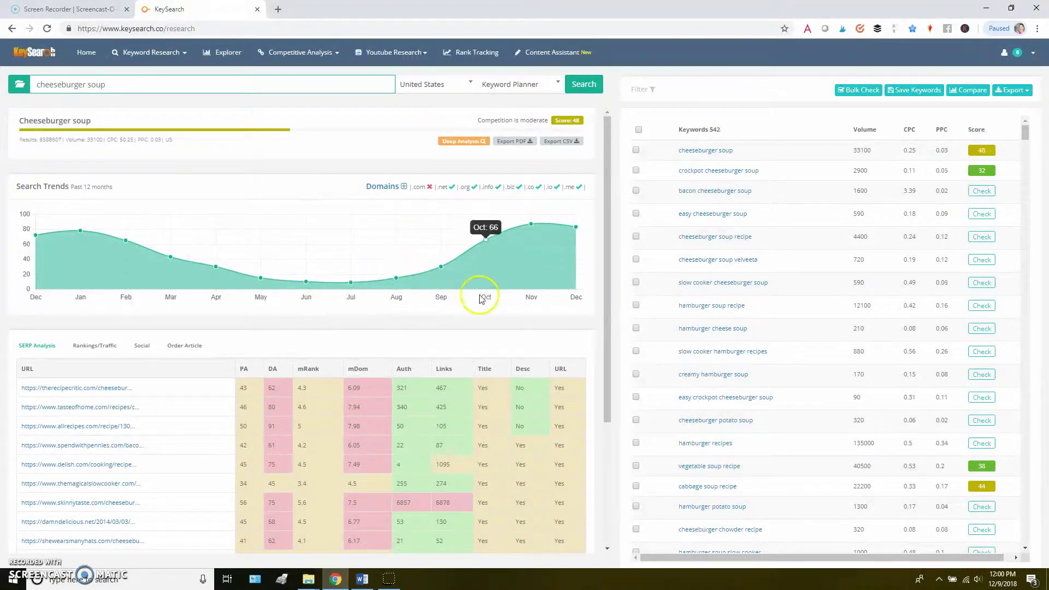
Scroll the left panel down to the SERP Analysis table and Search Engine Keyword Suggestions
drag(604, 288, 608, 350)
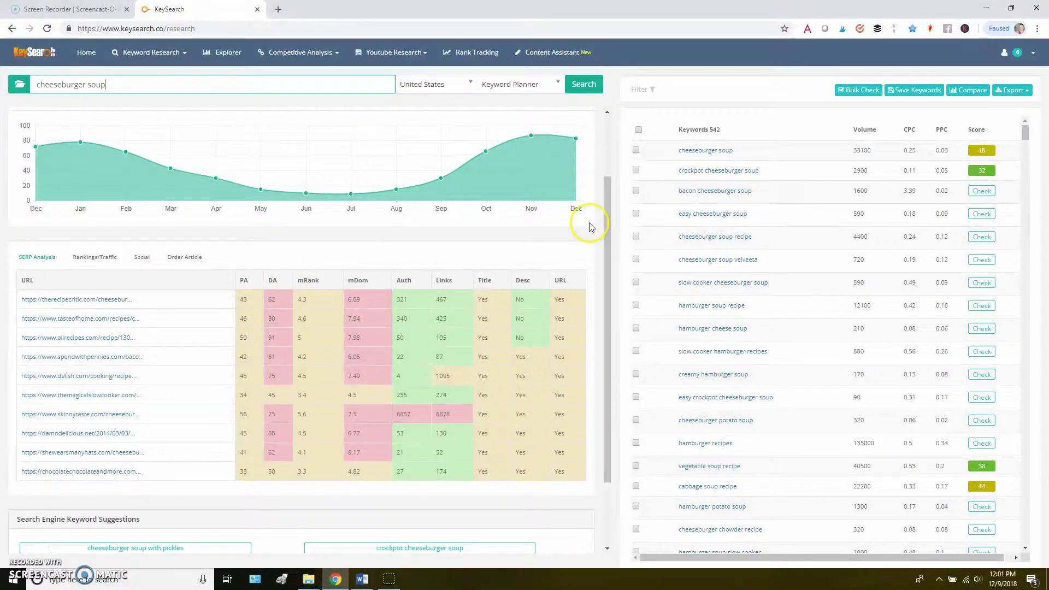
Scroll the left panel back up to the top of the cheeseburger soup results
drag(606, 219, 600, 118)
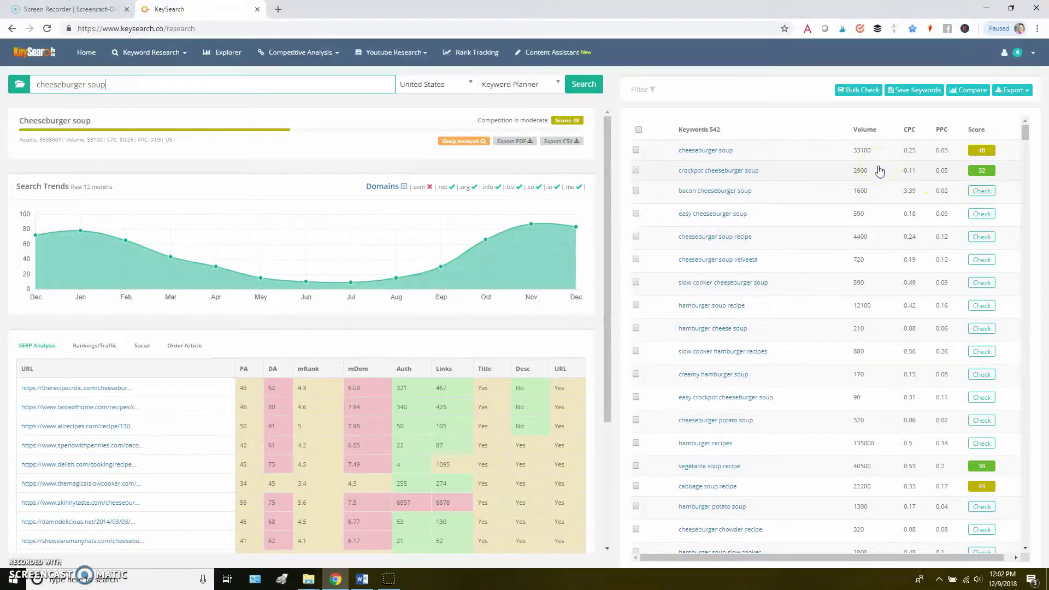
click(876, 172)
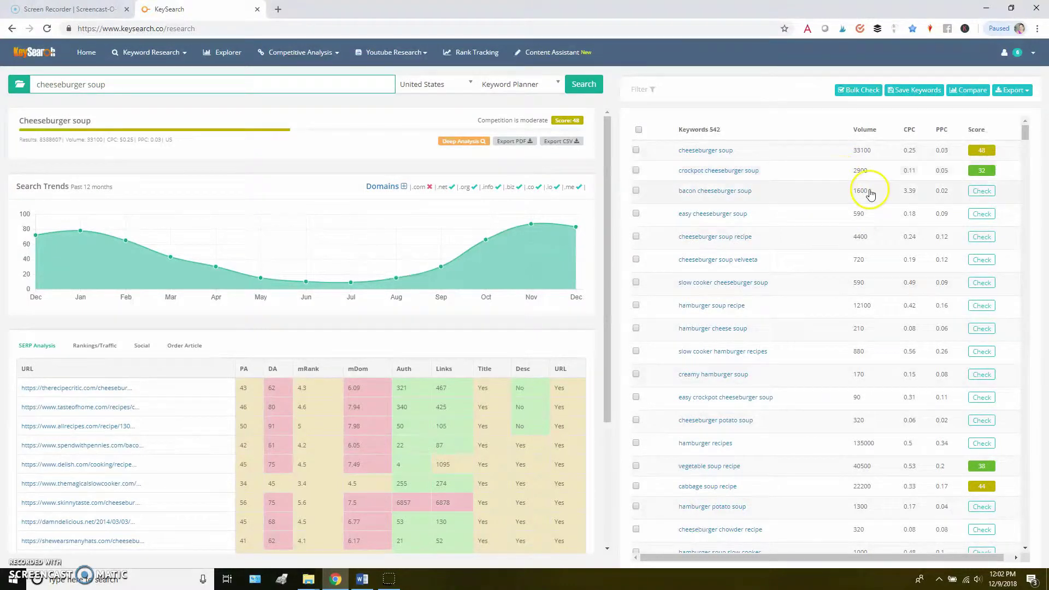
click(852, 357)
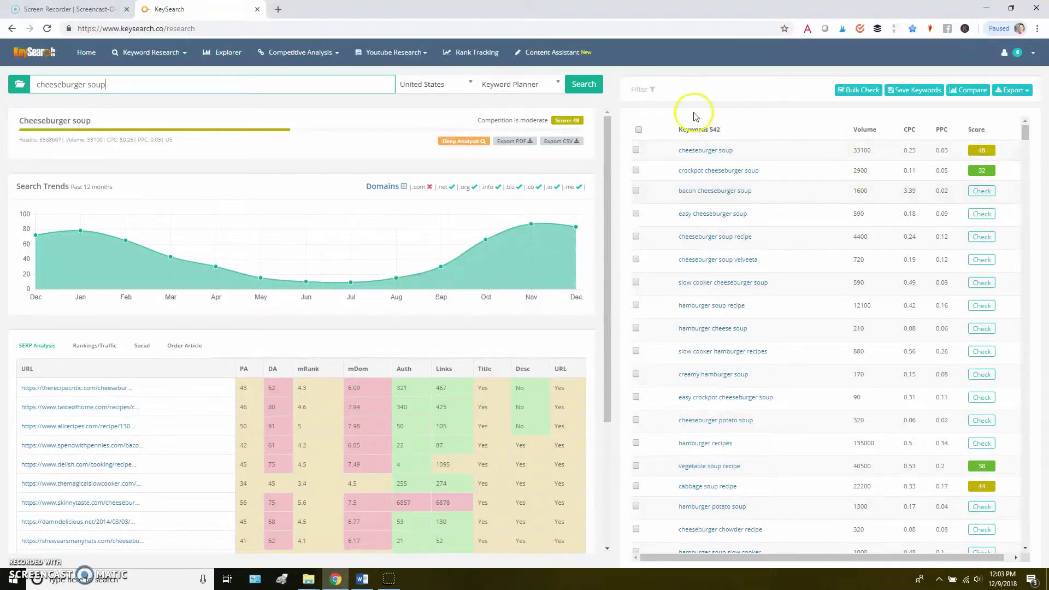
Filter the related keywords to a minimum search volume of 300, cutting 542 down to 174
click(638, 91)
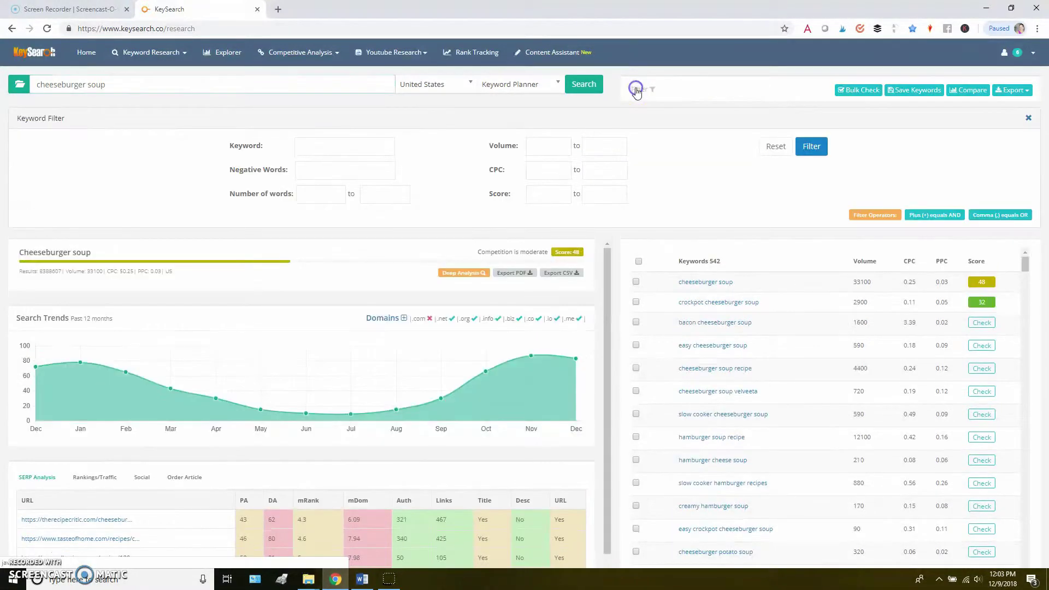
click(541, 150)
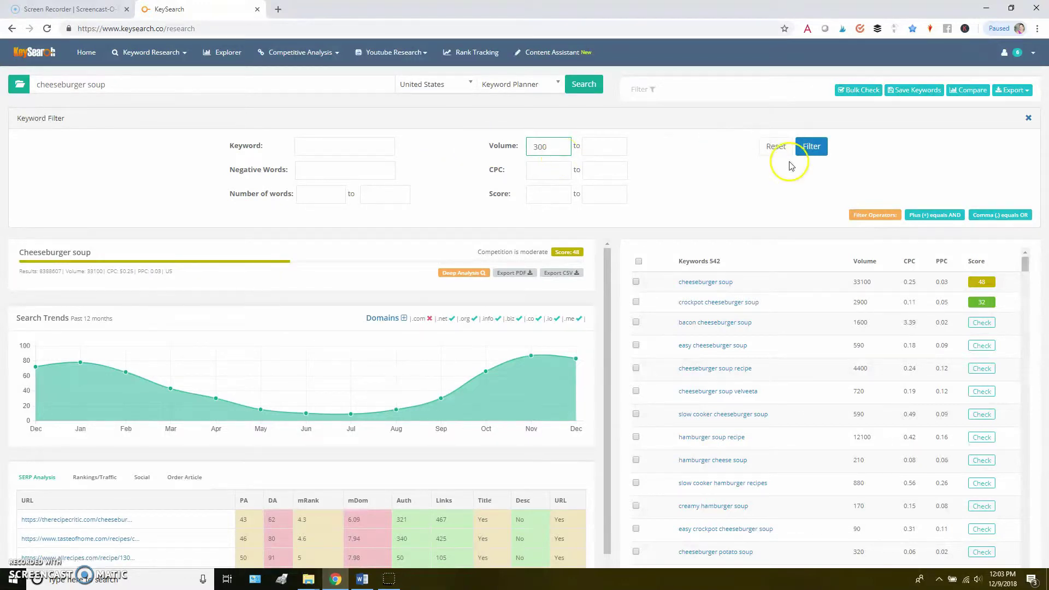
click(813, 152)
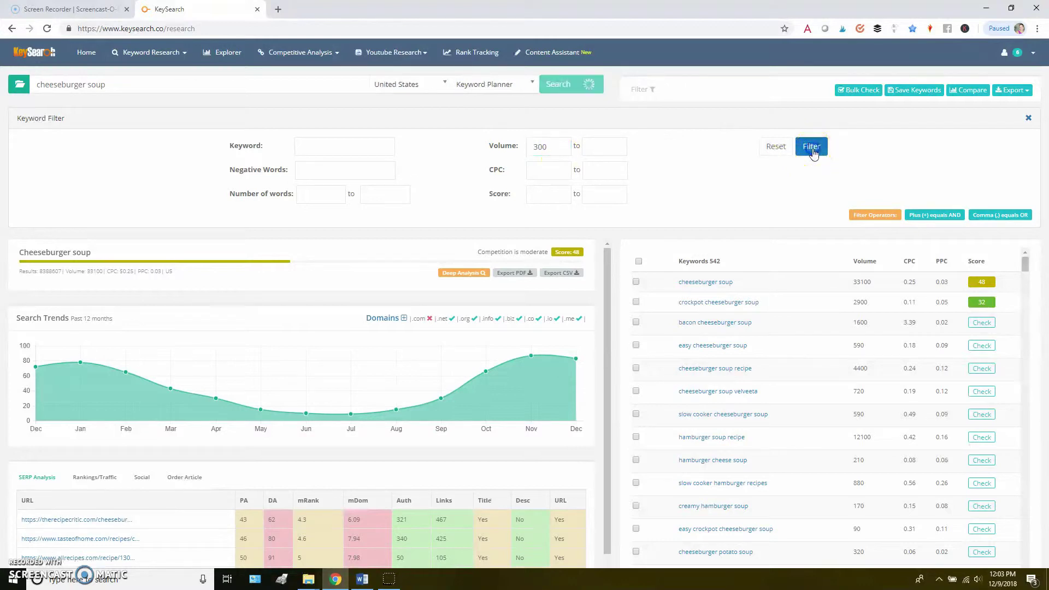
Close the Keyword Filter panel and scroll the filtered 174-keyword list
click(1028, 118)
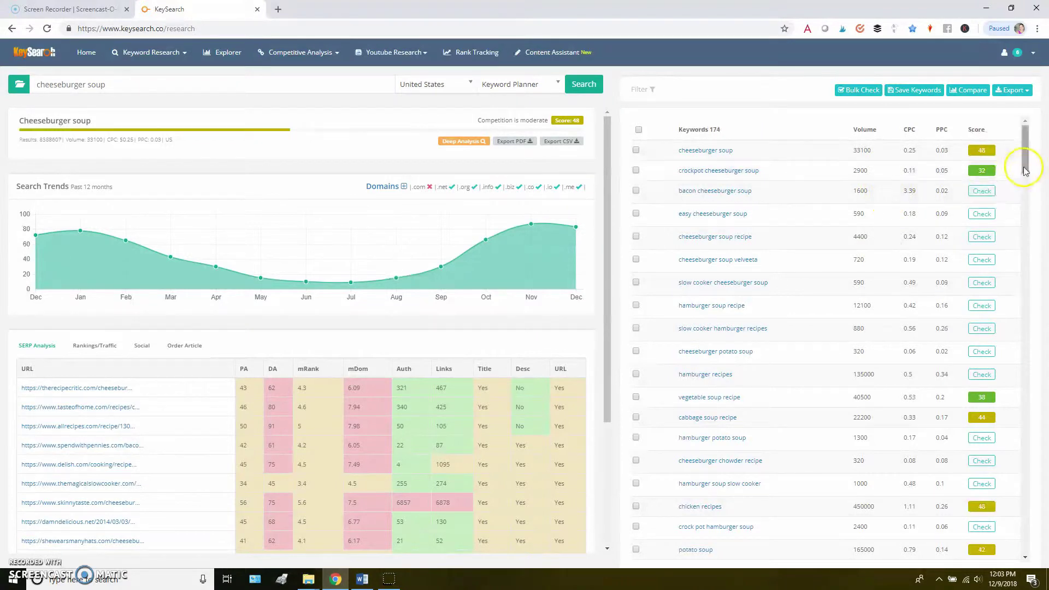
drag(1027, 165, 1027, 158)
click(809, 210)
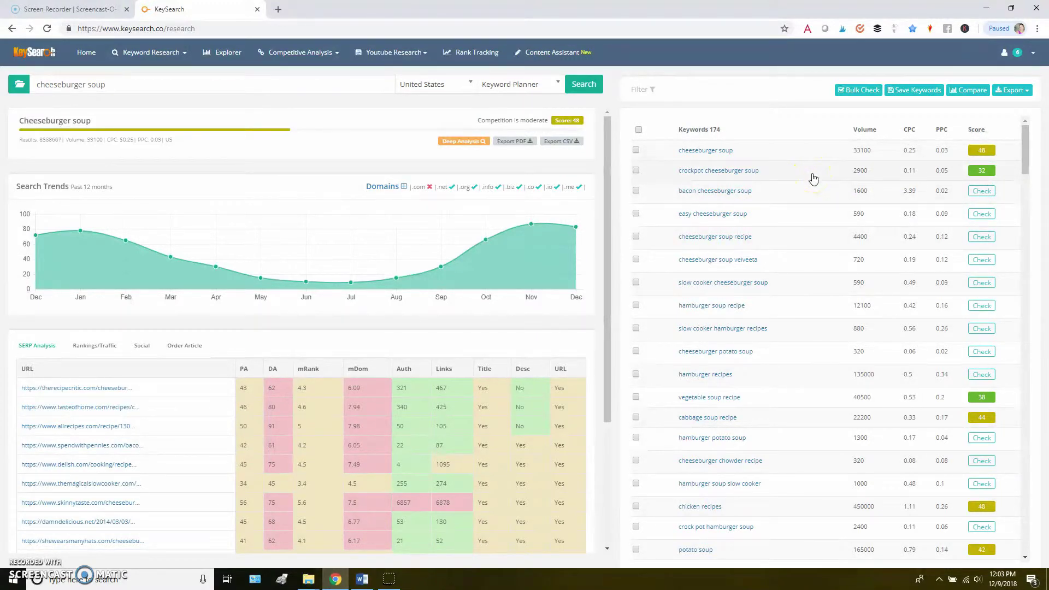
Load the crockpot cheeseburger soup analysis (score 32) and scroll through its results and keyword rows
click(814, 178)
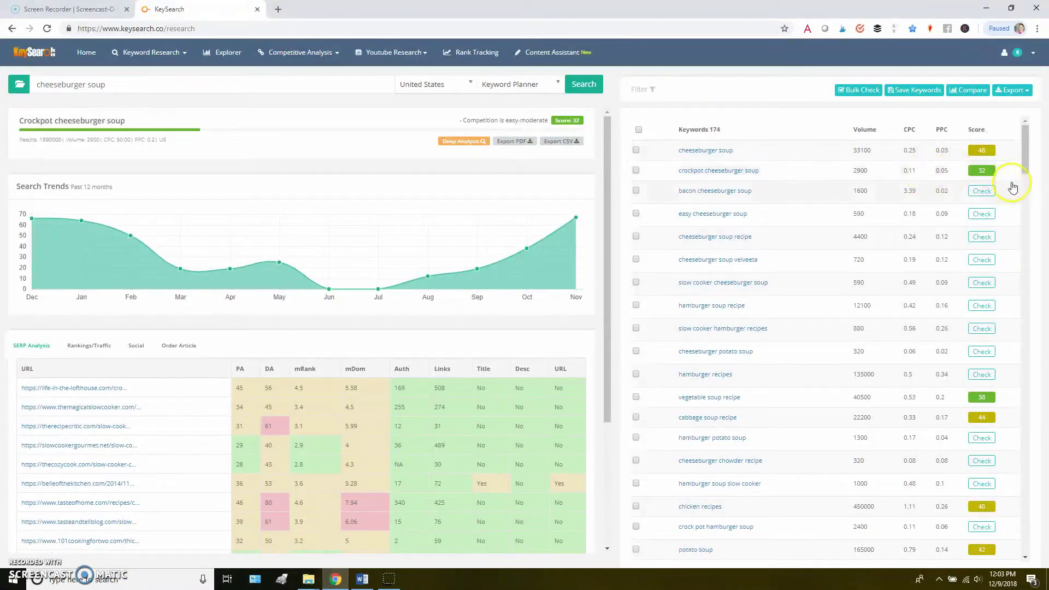
click(994, 174)
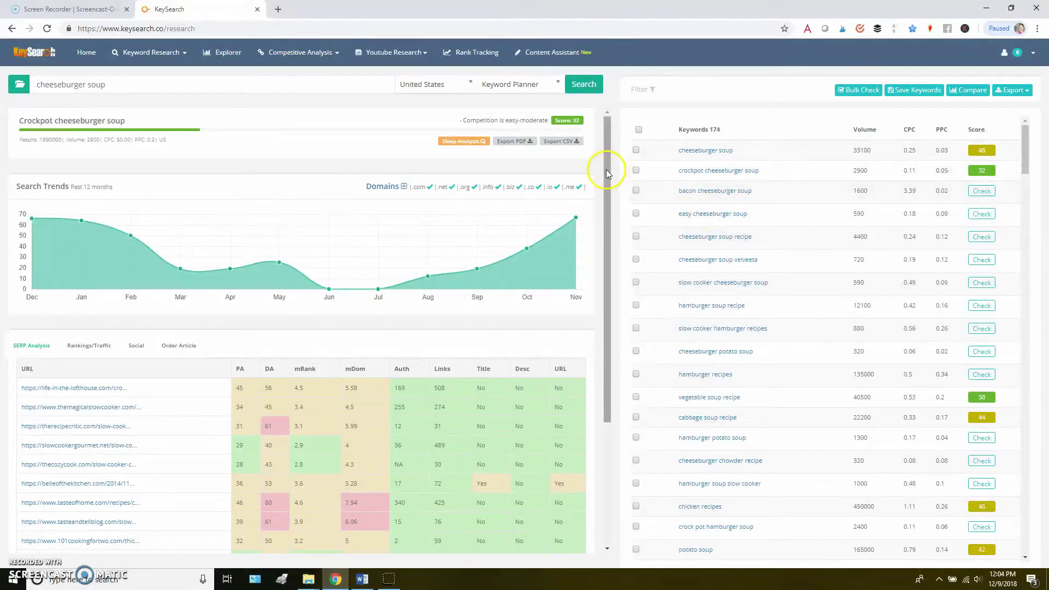
drag(605, 170, 607, 214)
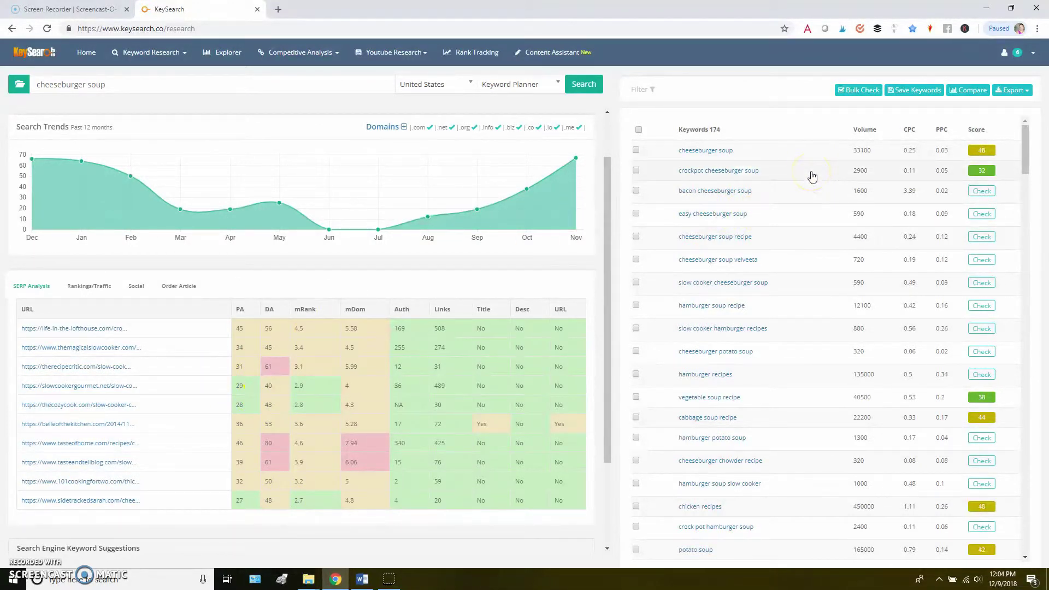
click(837, 175)
click(988, 174)
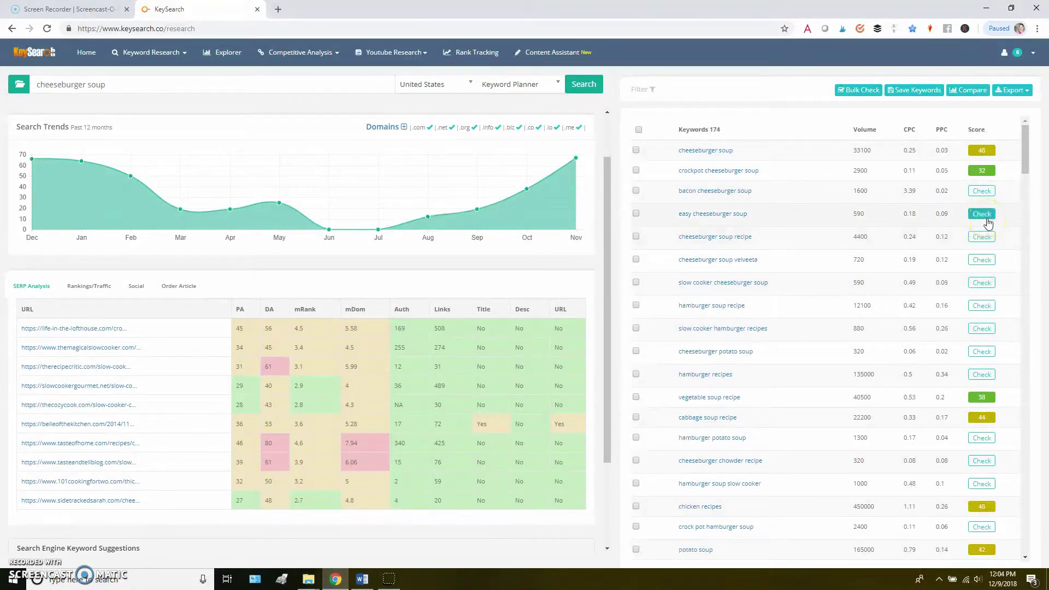
Check the easy cheeseburger soup keyword, which scores 42 with moderate competition
click(989, 220)
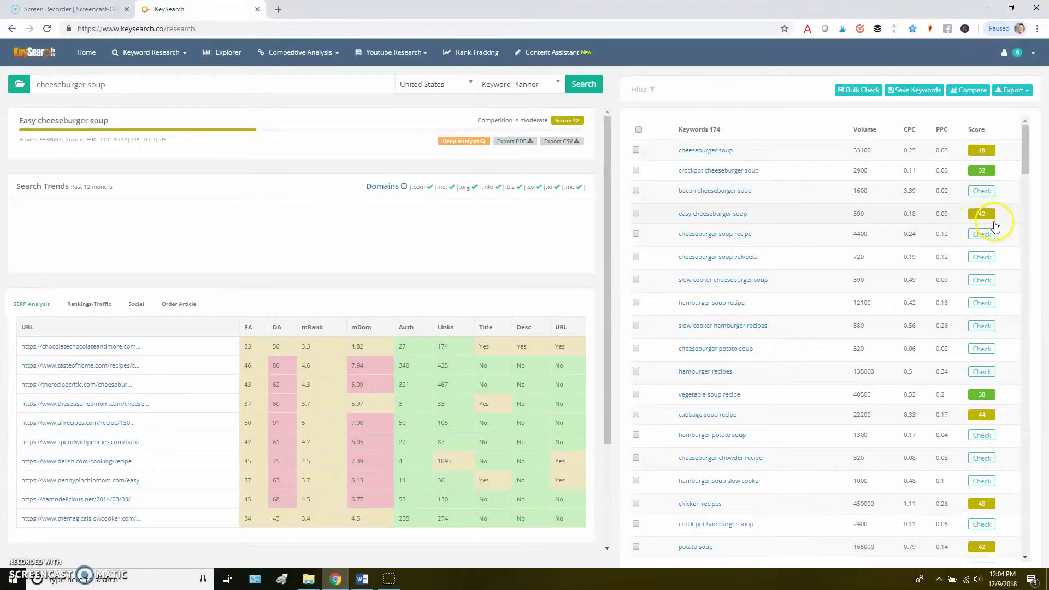
Check slow cooker cheeseburger soup, scoring 36 with easy-moderate competition
click(982, 281)
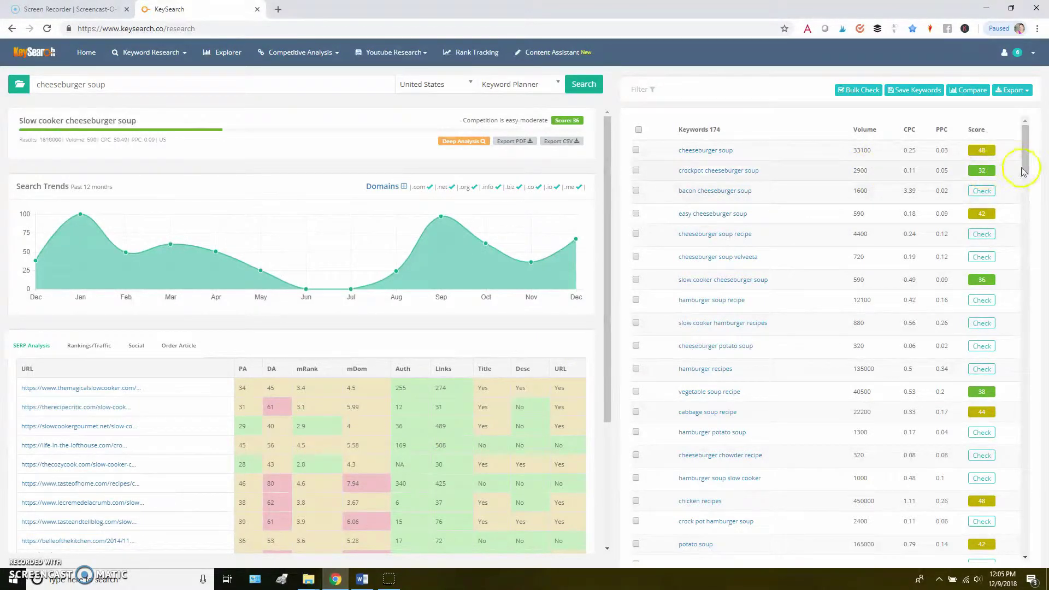
click(923, 281)
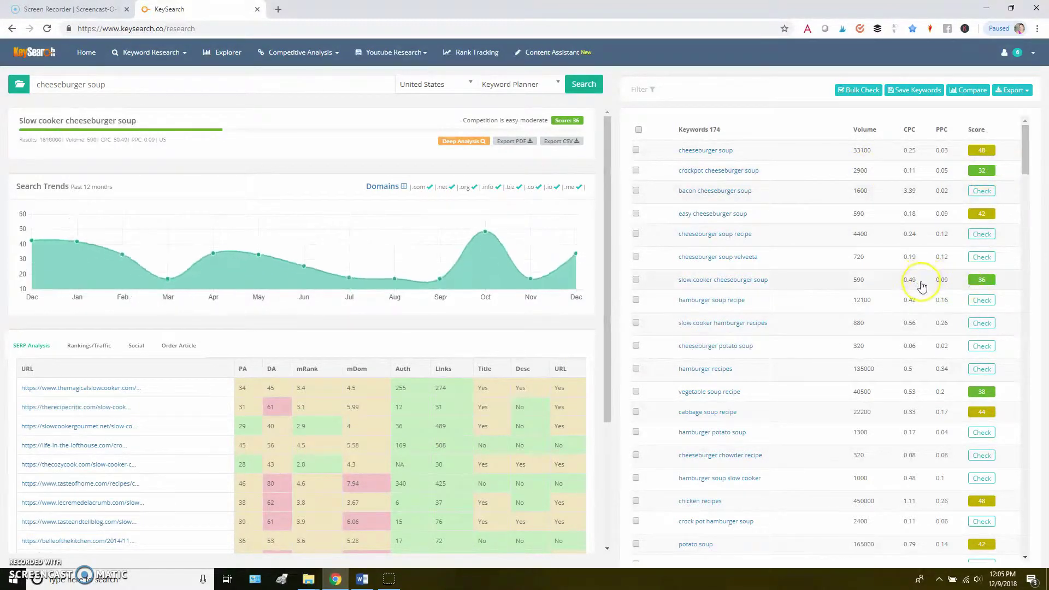
Score cheeseburger chowder recipe at 37 and review its trend chart, SERP pages and the keyword list
click(1023, 384)
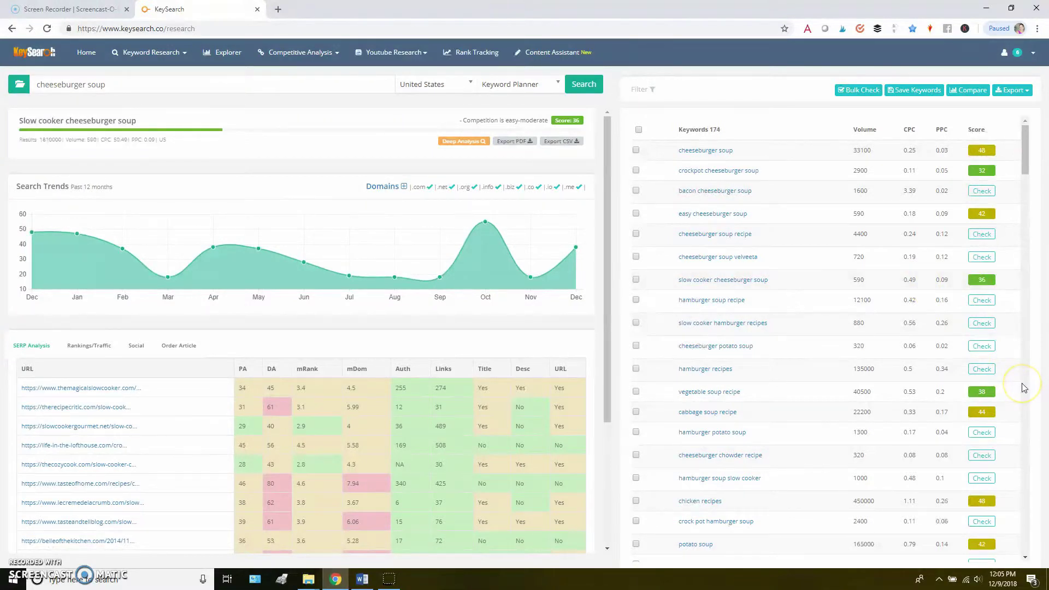
click(980, 457)
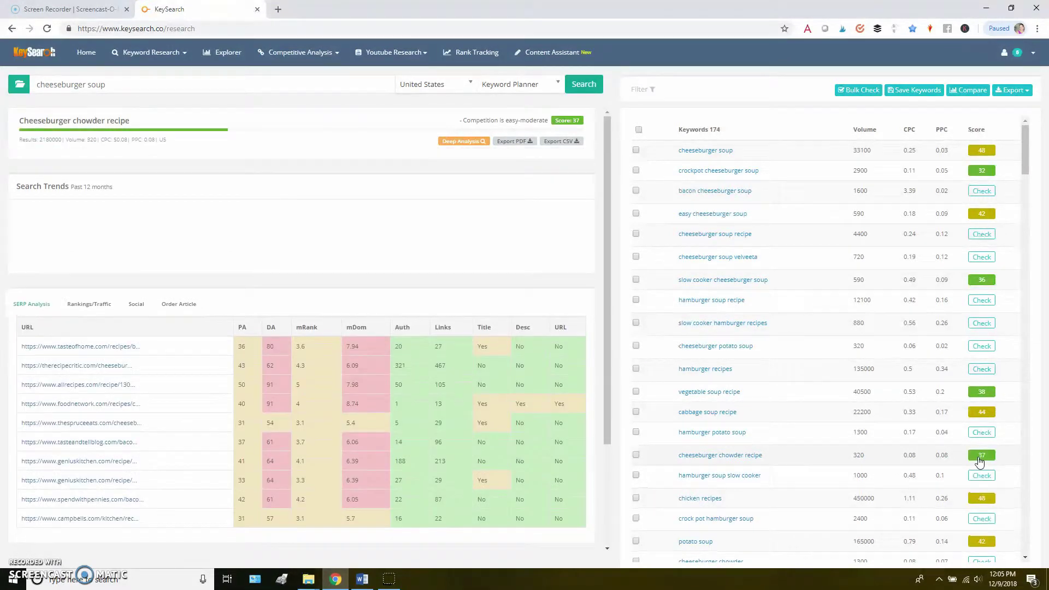
click(834, 475)
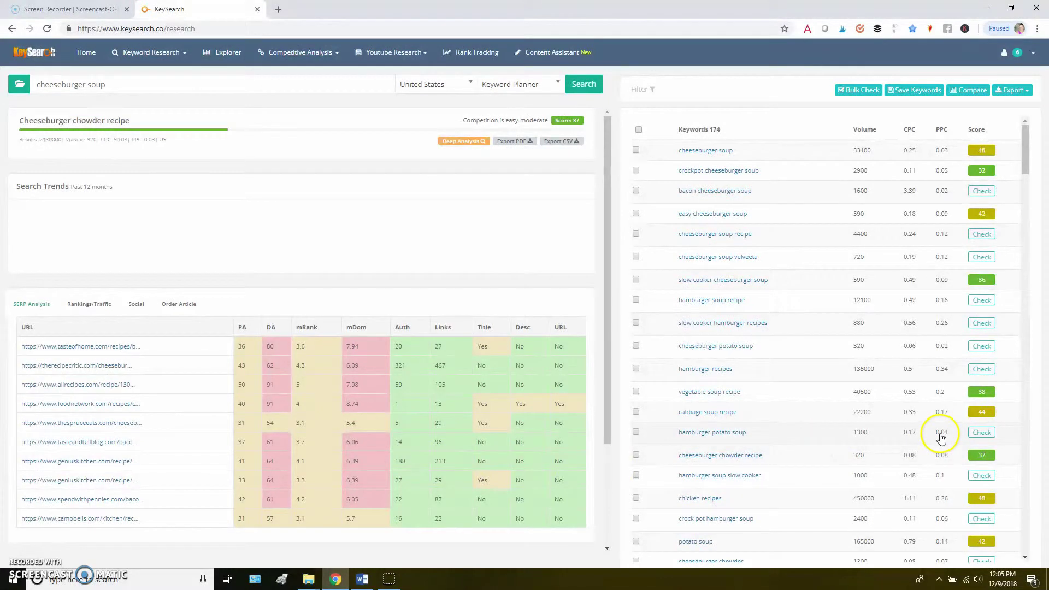
click(988, 467)
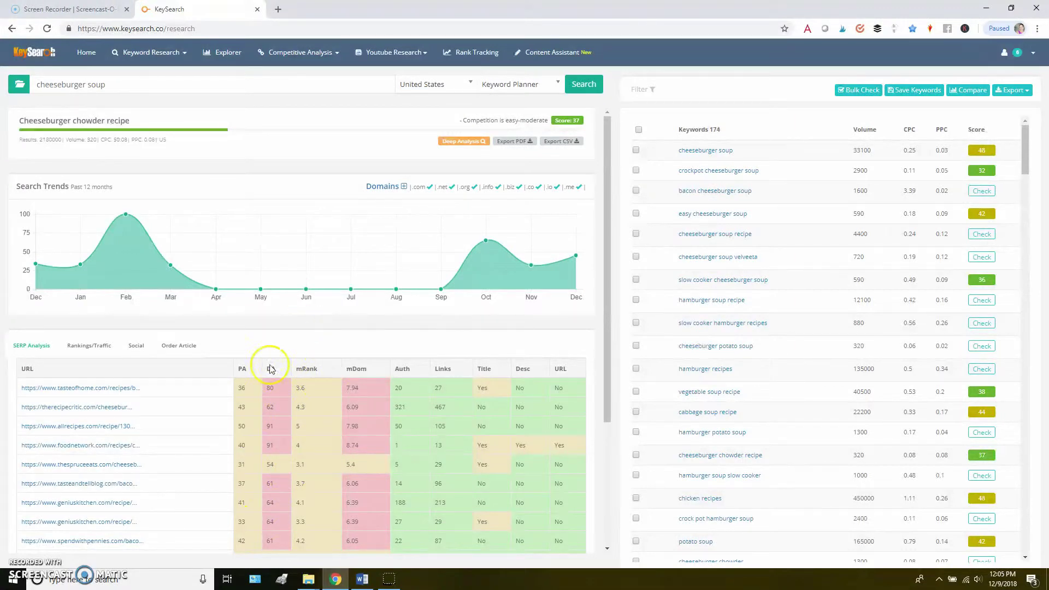
drag(607, 393, 609, 421)
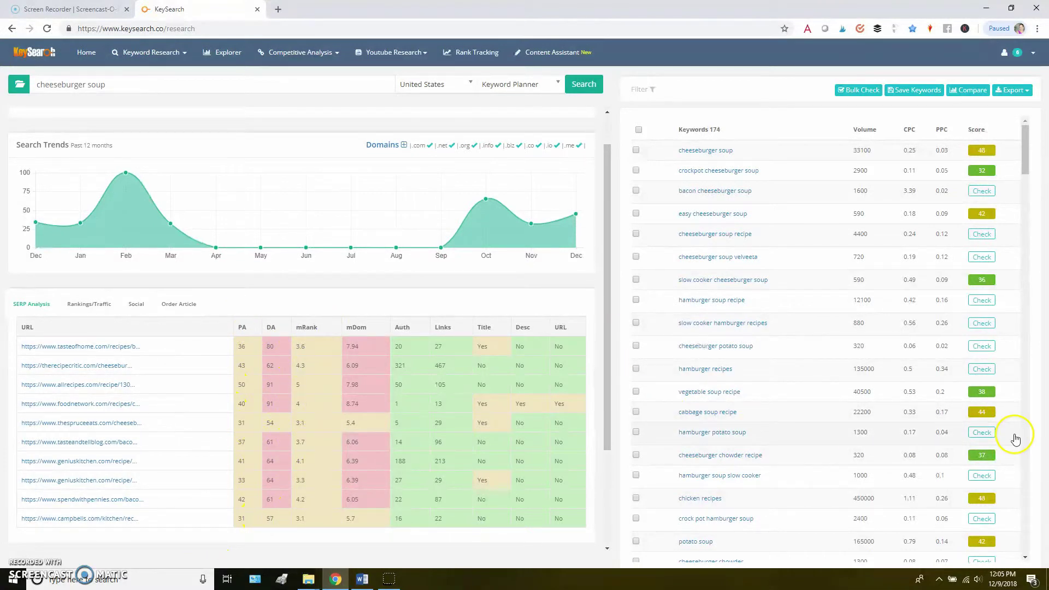
click(1027, 518)
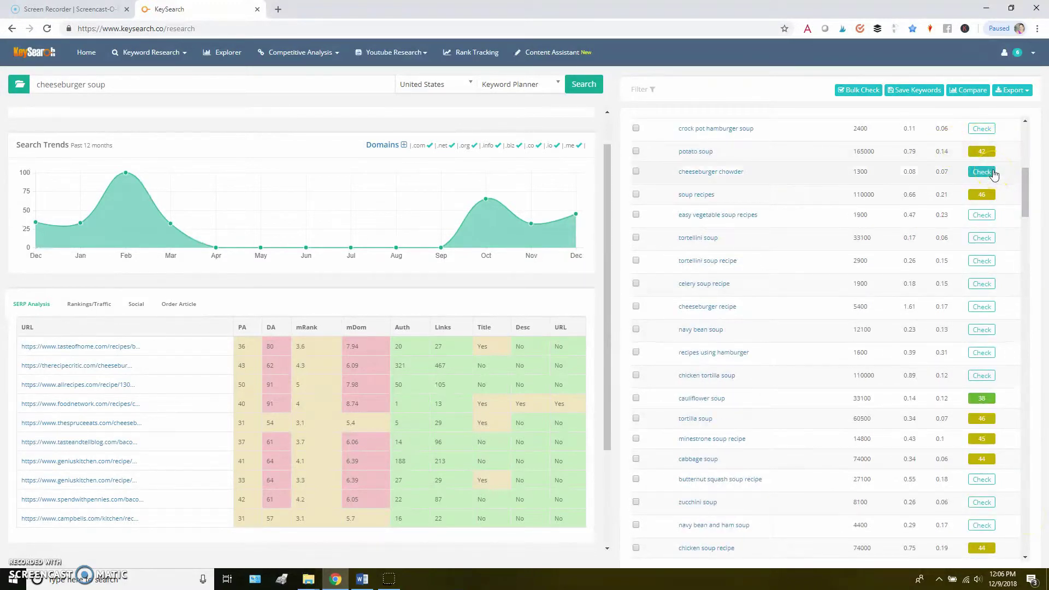
drag(1027, 197, 1025, 134)
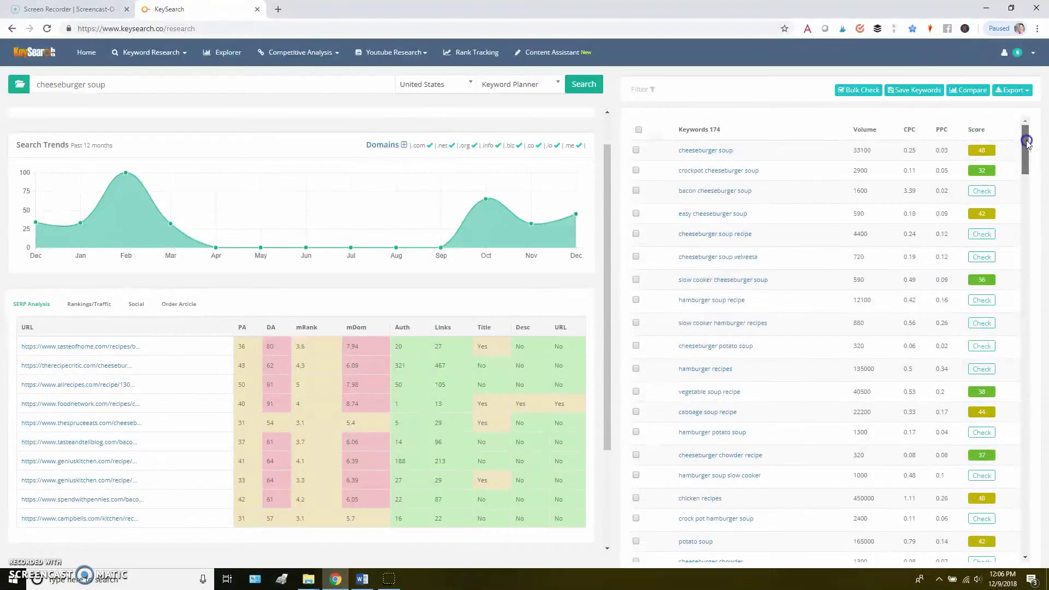
Reopen the crockpot cheeseburger soup analysis (score 32, 2,900 searches) and select the seed phrase cheeseburger soup
click(895, 175)
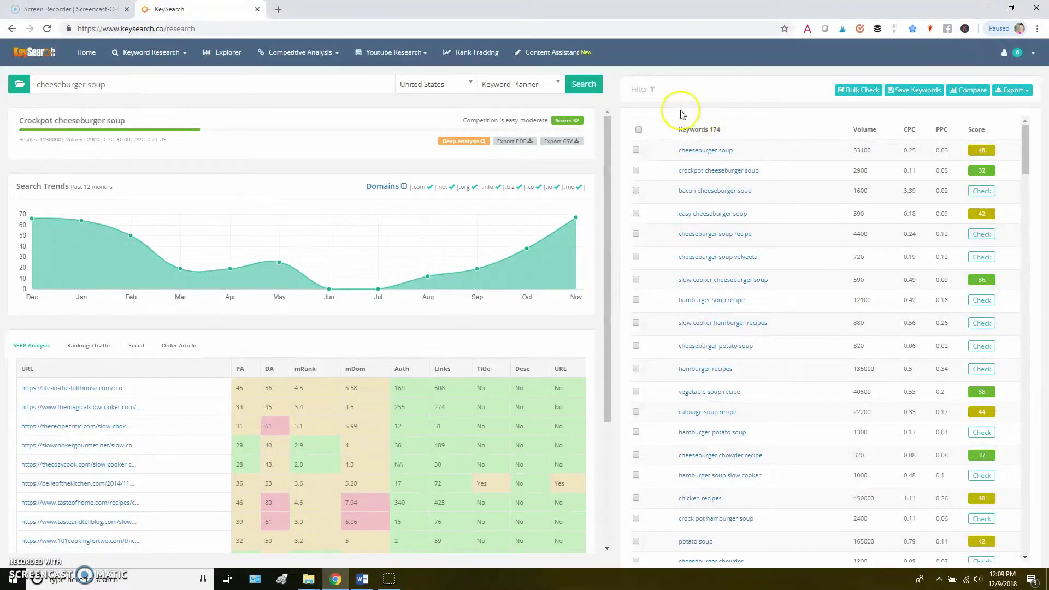
drag(316, 86, 43, 85)
drag(137, 85, 30, 85)
click(130, 89)
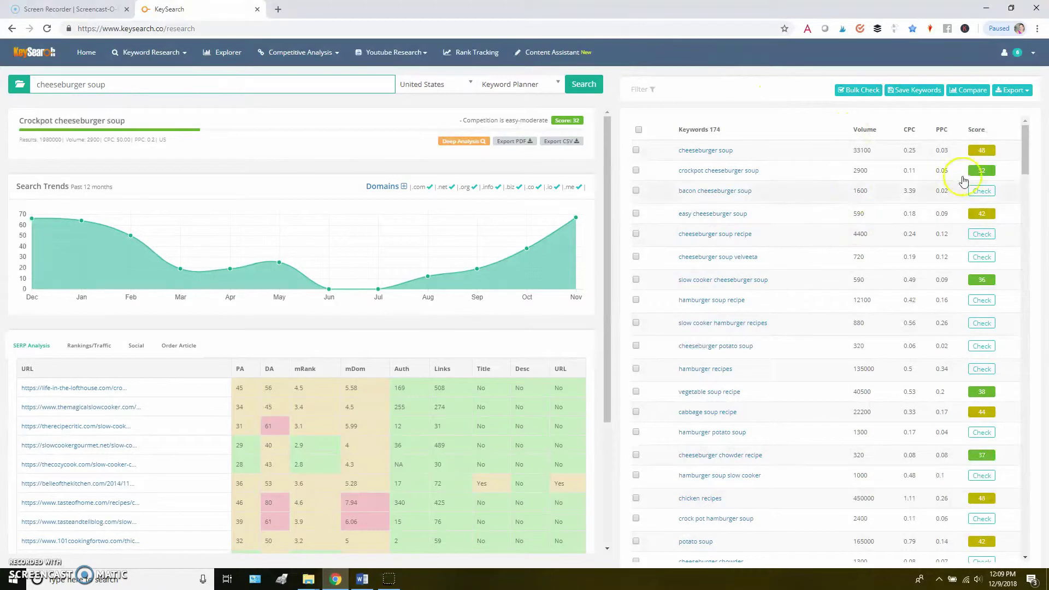
Check bacon cheeseburger soup: score 41, 1,600 monthly searches, $3.39 CPC
click(989, 194)
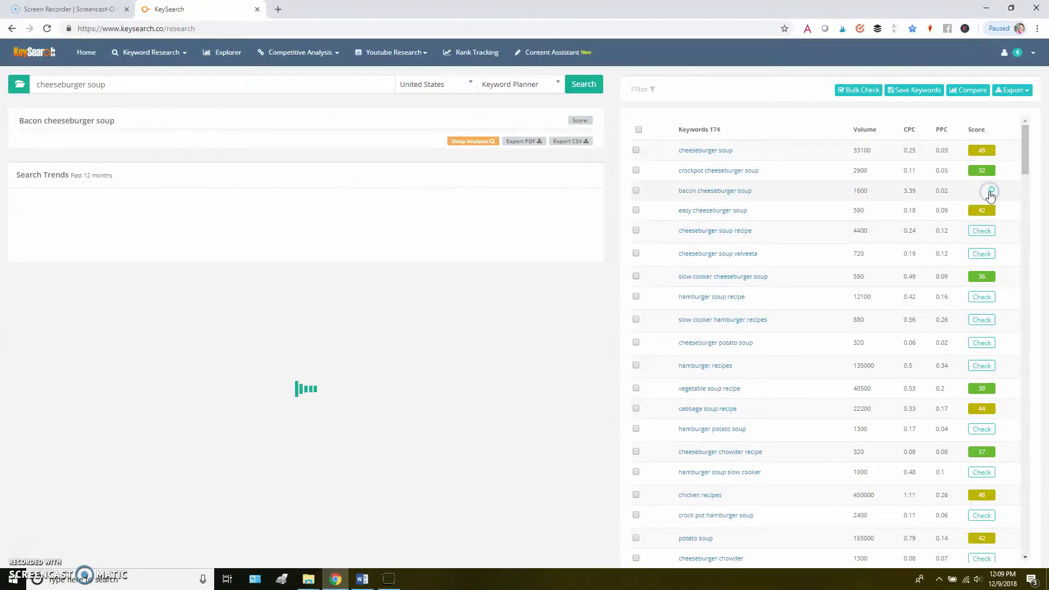
click(962, 275)
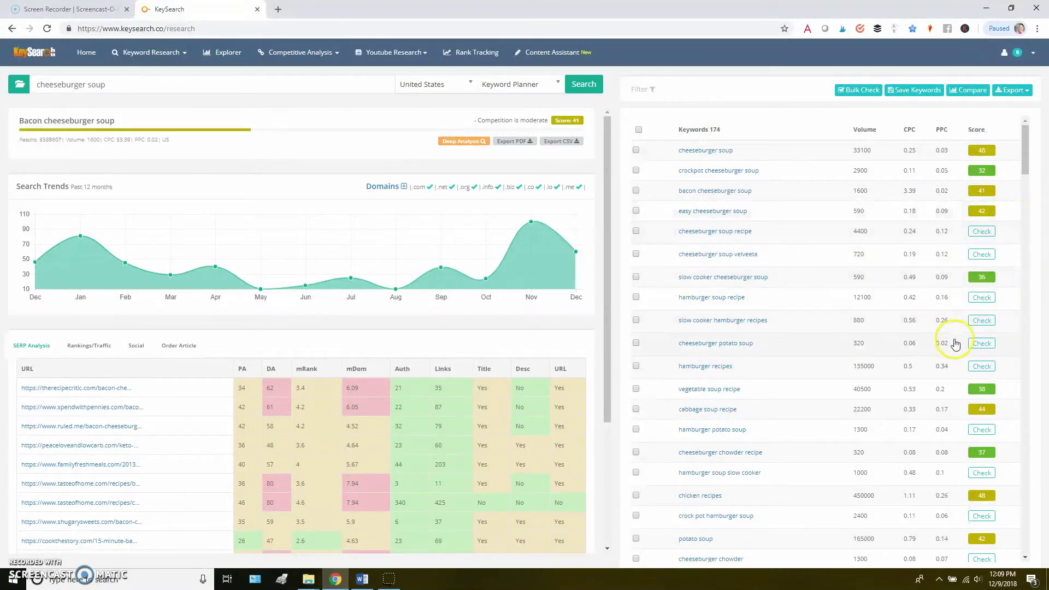
click(929, 371)
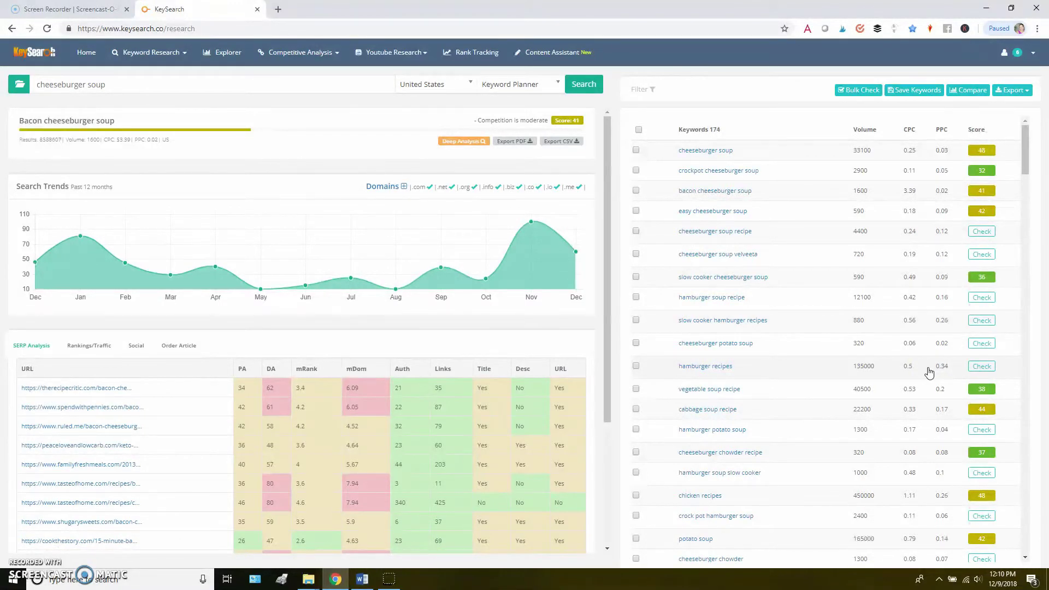
Filter the related keywords by 'cheeseburger', cutting the list from 174 to 42 terms
click(638, 91)
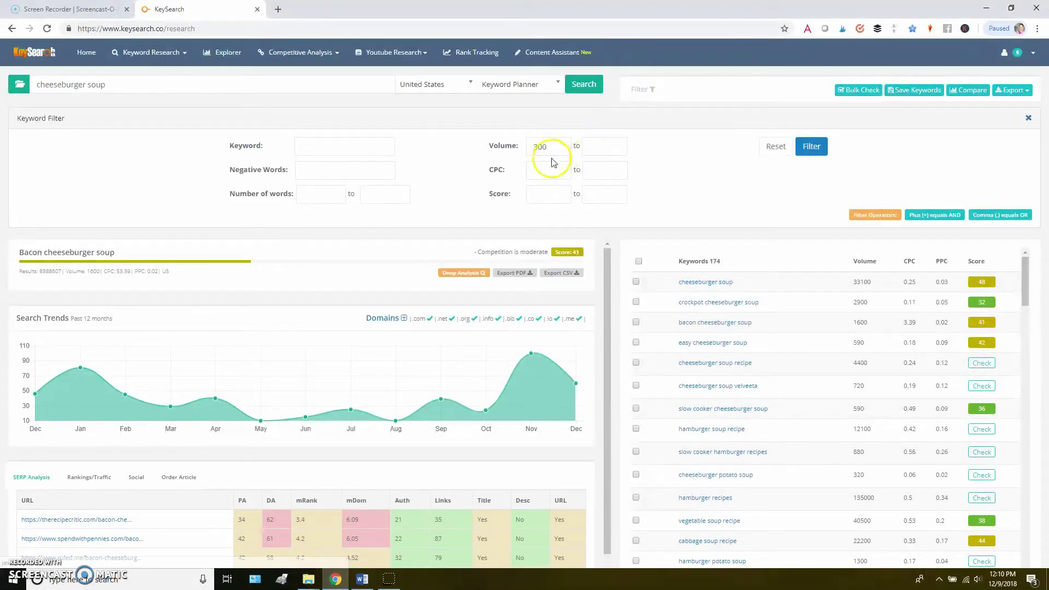
click(355, 147)
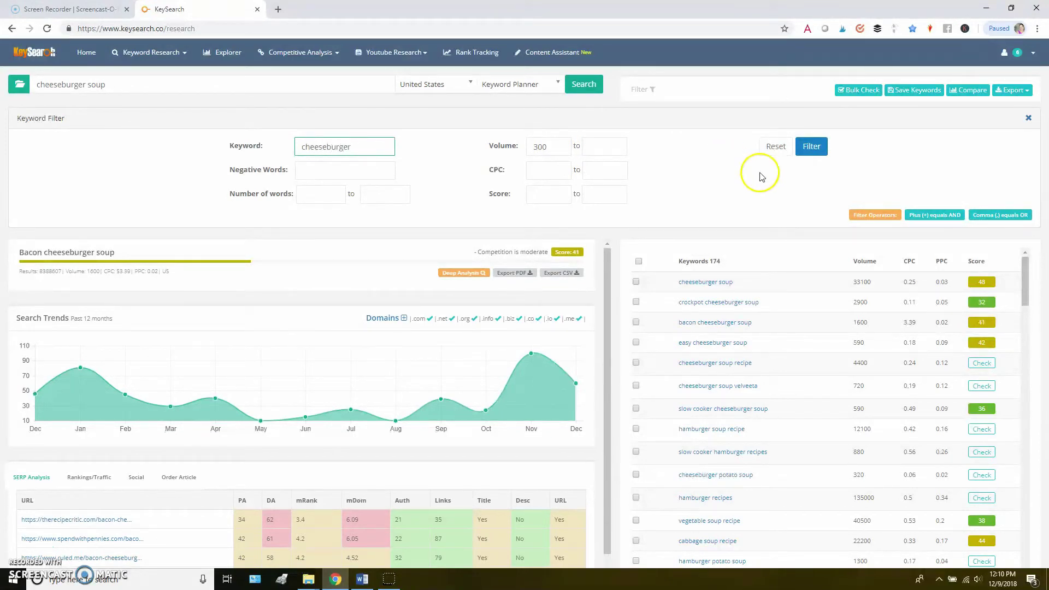
click(812, 147)
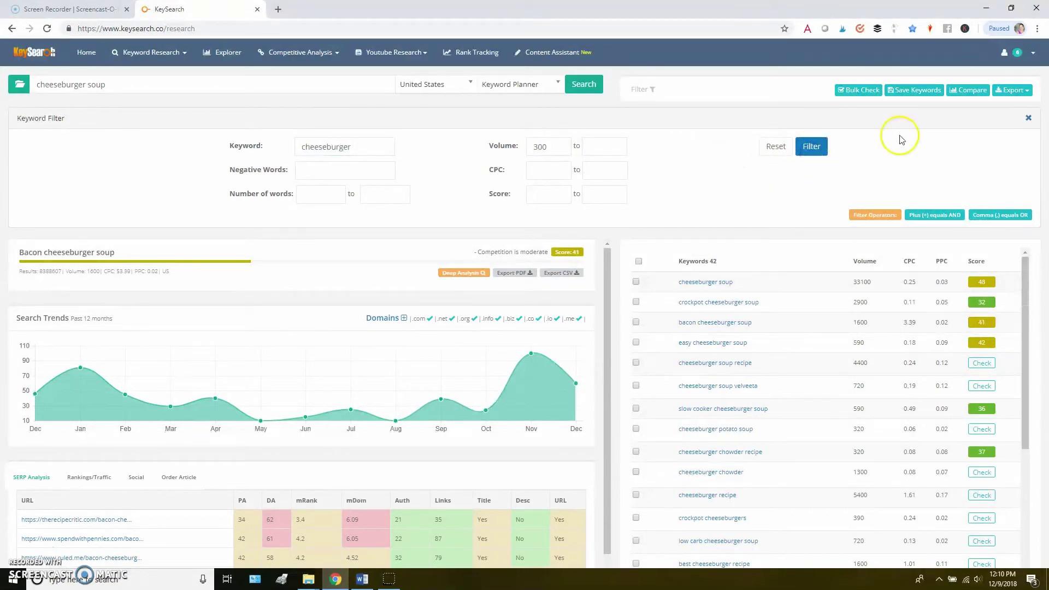
click(1028, 119)
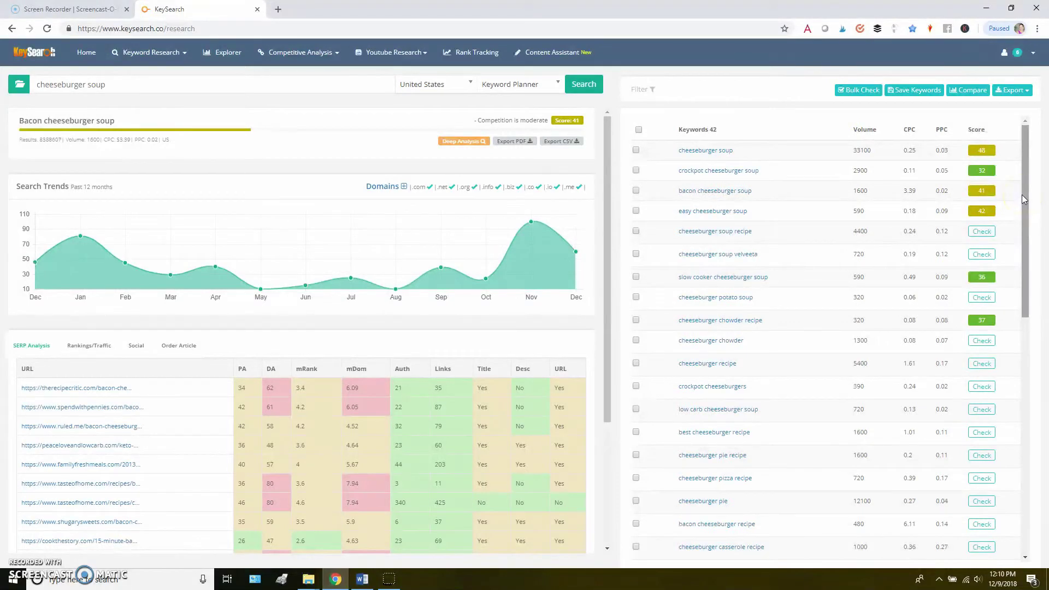
Sort the 42 keywords by score ascending so crockpot cheeseburger soup (32) tops the list
click(979, 131)
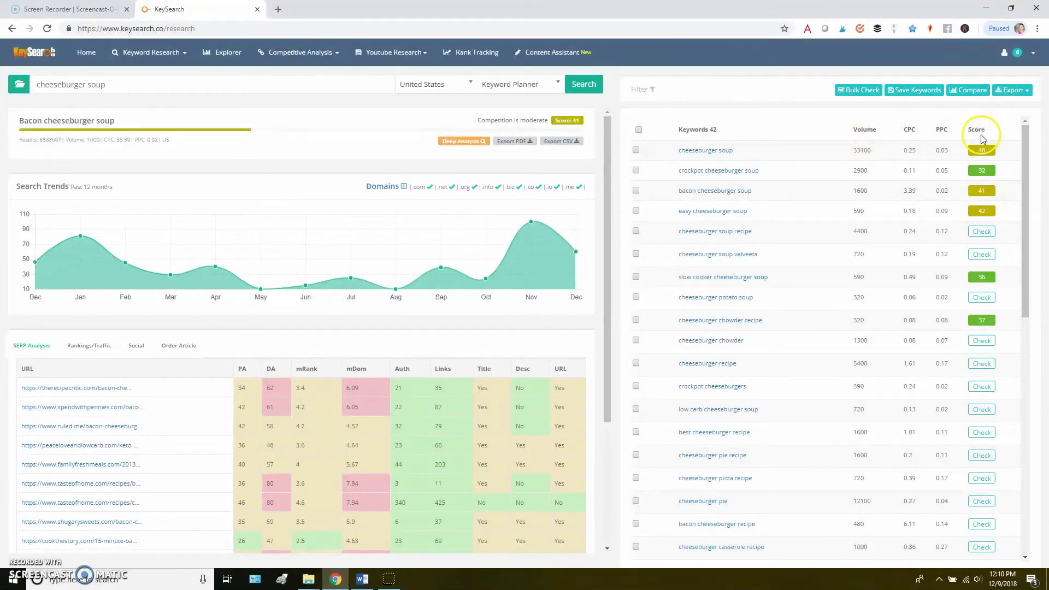
click(874, 132)
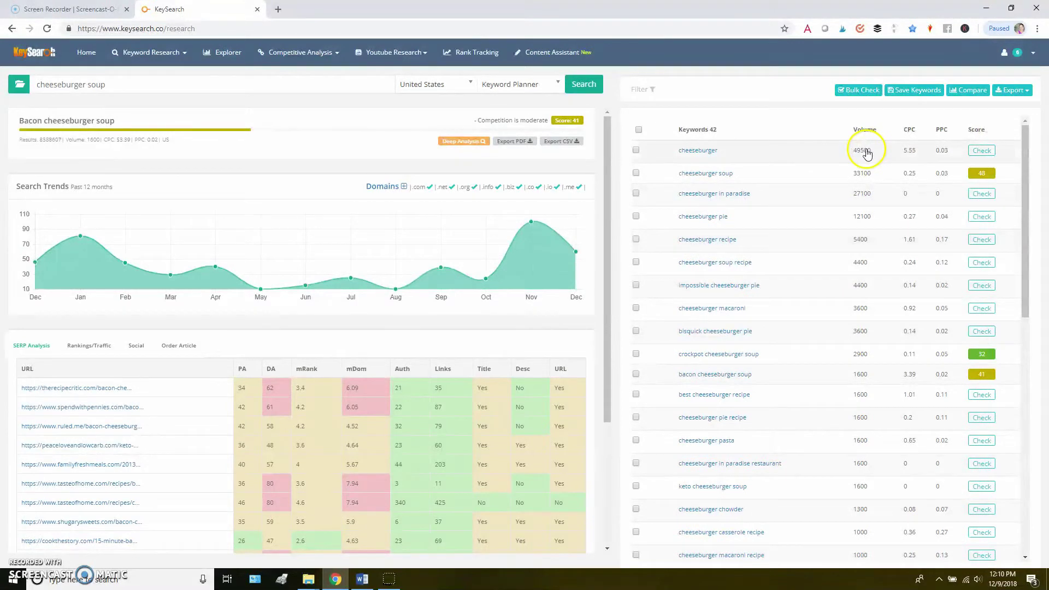
click(978, 131)
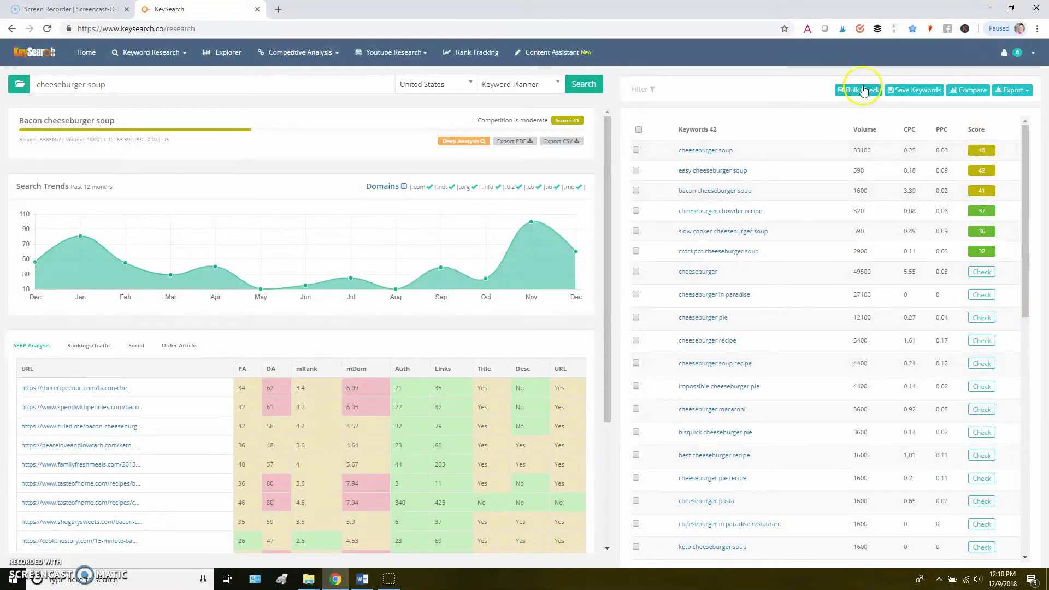
click(980, 131)
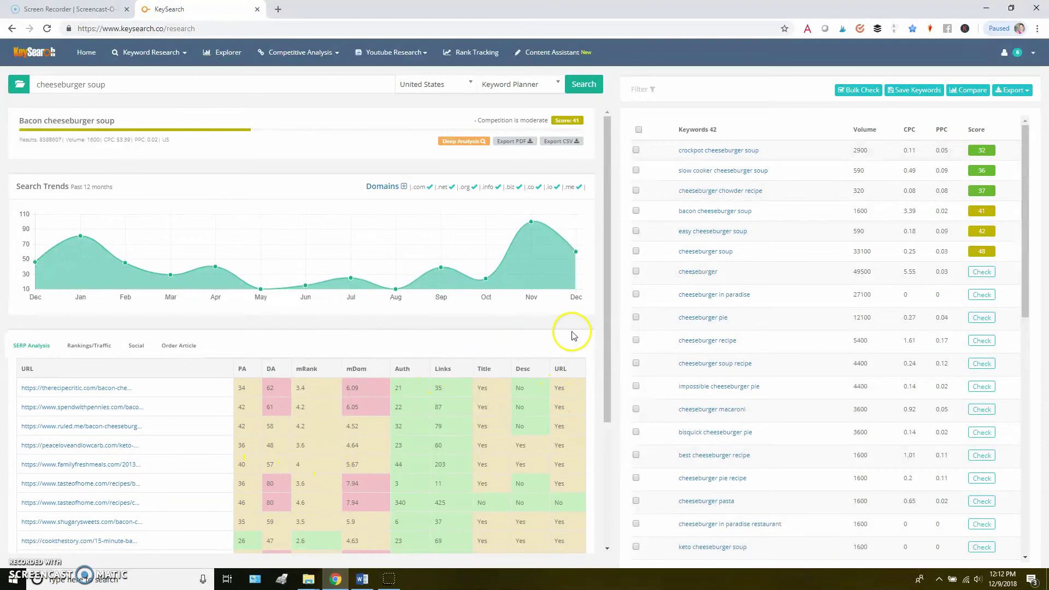
Reload the crockpot cheeseburger soup analysis showing score 32 and its November-climbing trend
drag(613, 331, 606, 353)
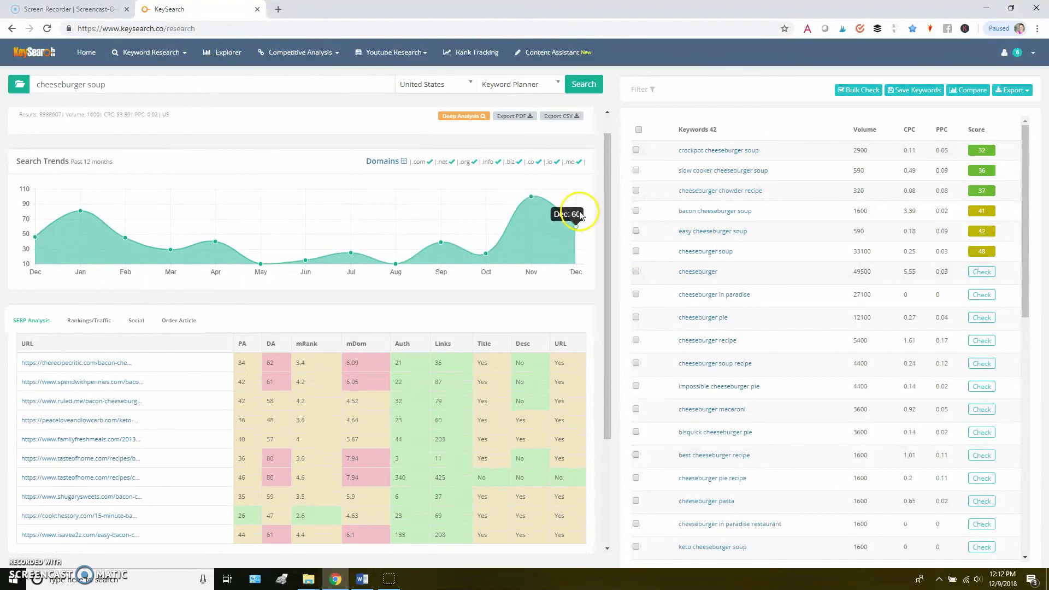
click(773, 150)
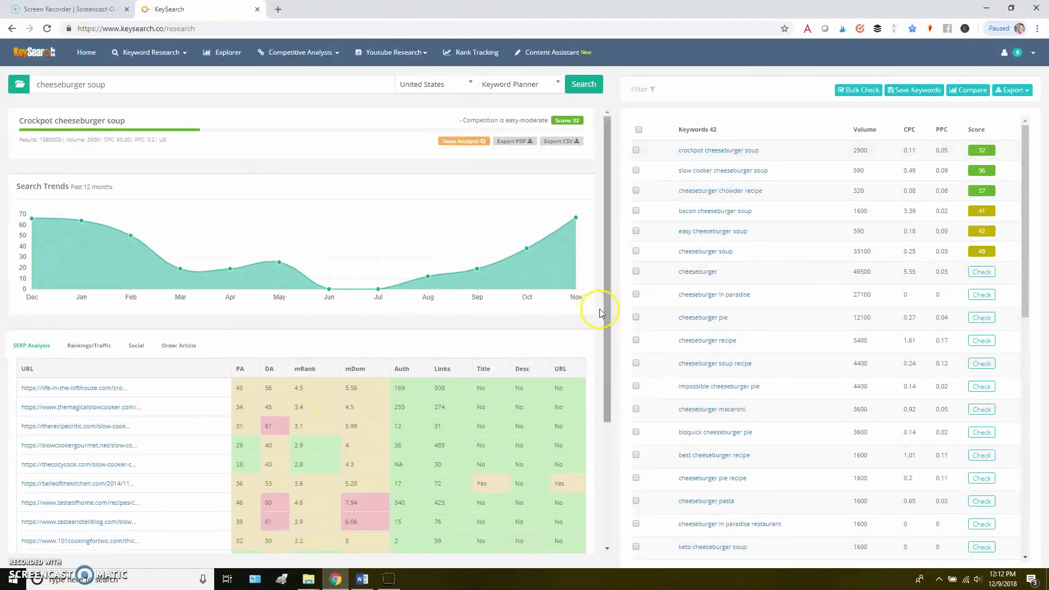
drag(606, 309, 606, 328)
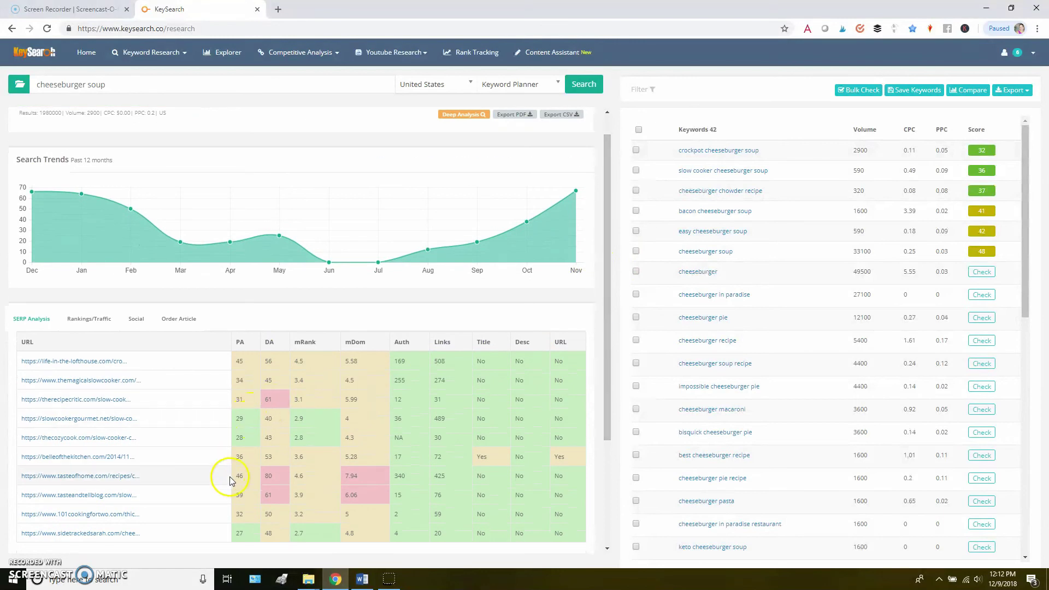